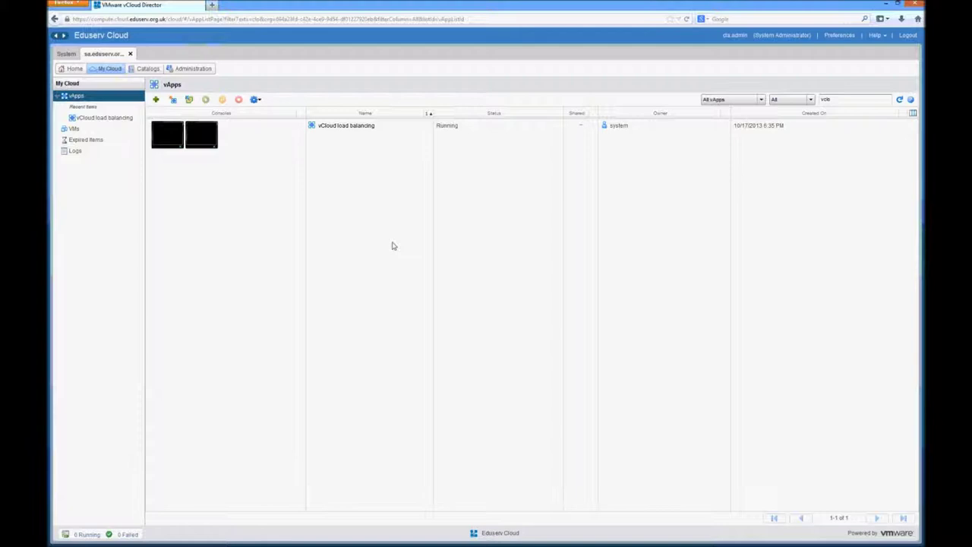
Step: Open the 'vCloud load balancing' vApp to see web1 and web2, then go to Administration
double_click(346, 133)
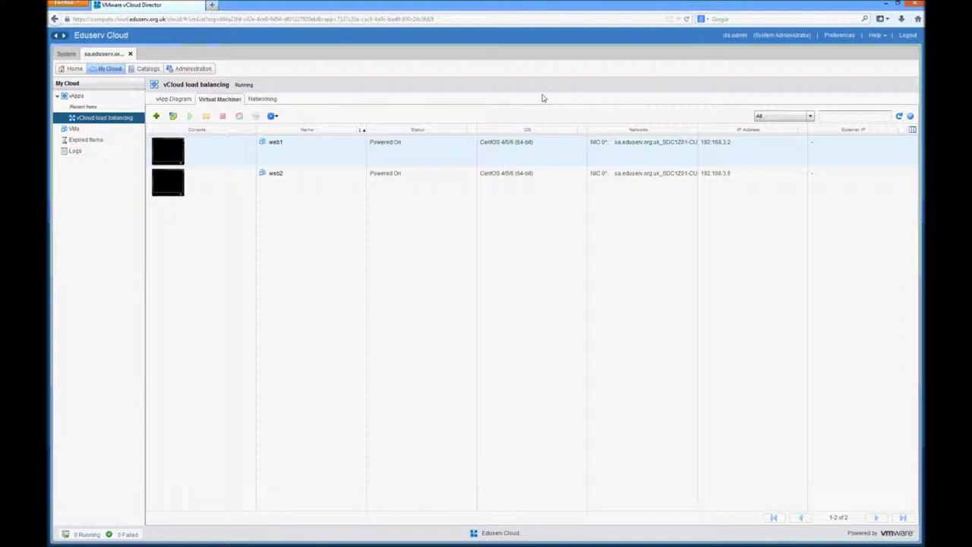
left_click(192, 69)
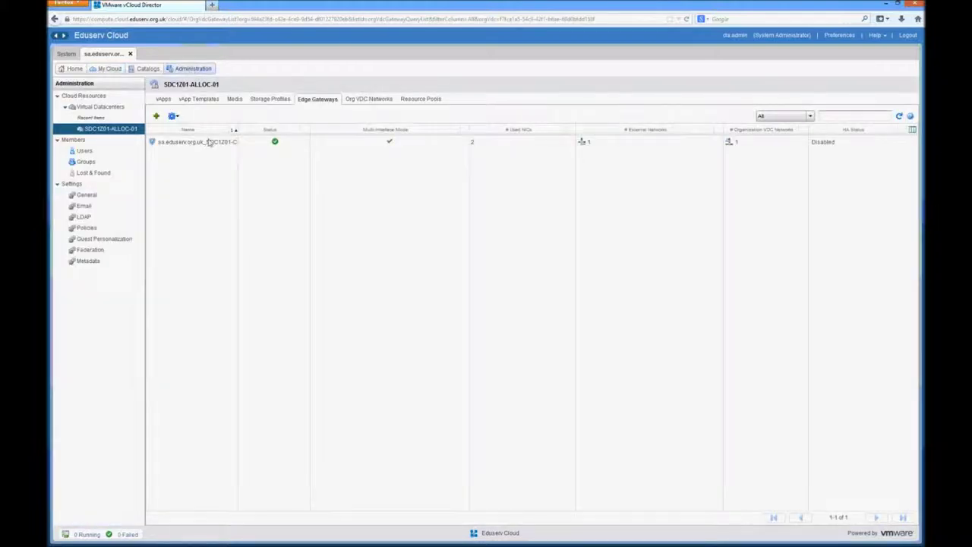
Step: Open Edge Gateway Services for the organisation's gateway and review its Firewall rules
right_click(209, 143)
left_click(244, 161)
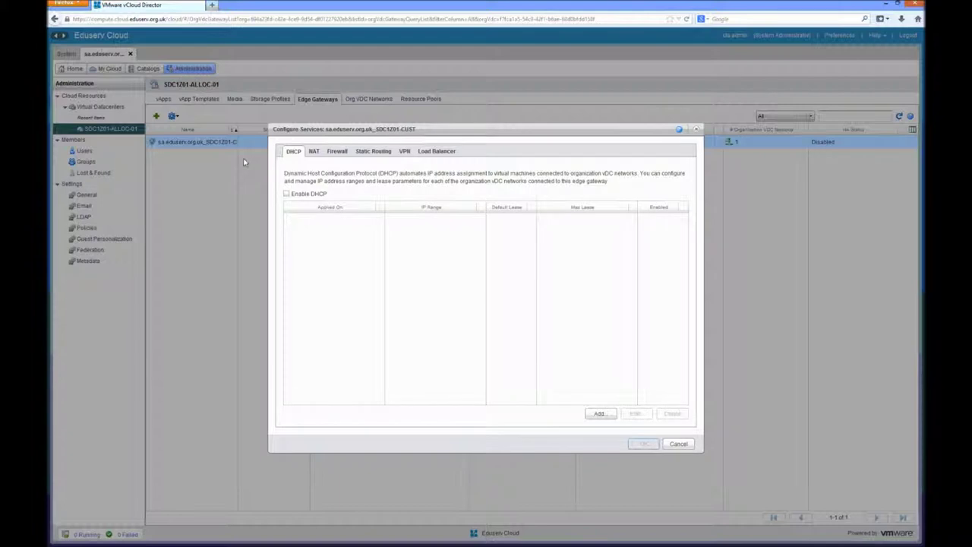
left_click(334, 153)
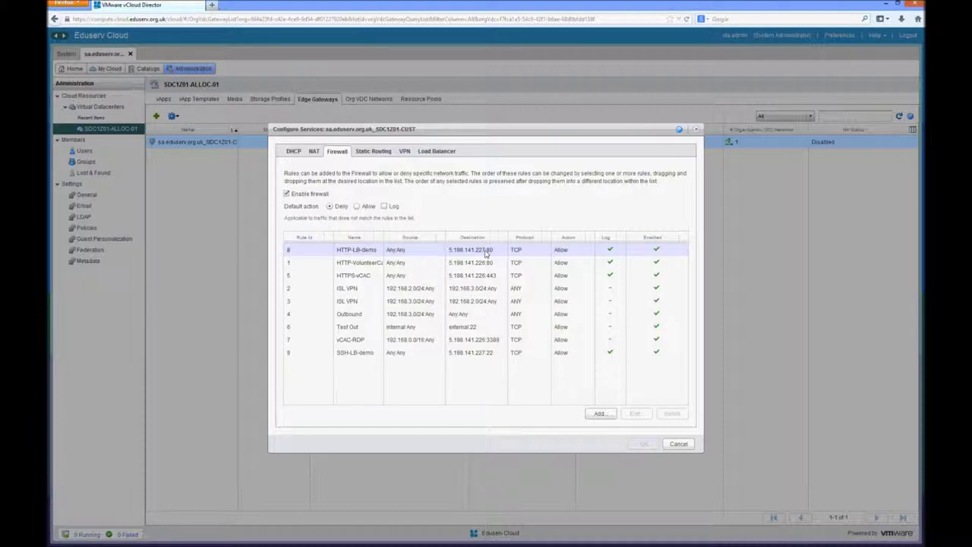
Step: Add a load balancer pool named 'pool' with HTTP on port 80 using Round Robin
left_click(434, 152)
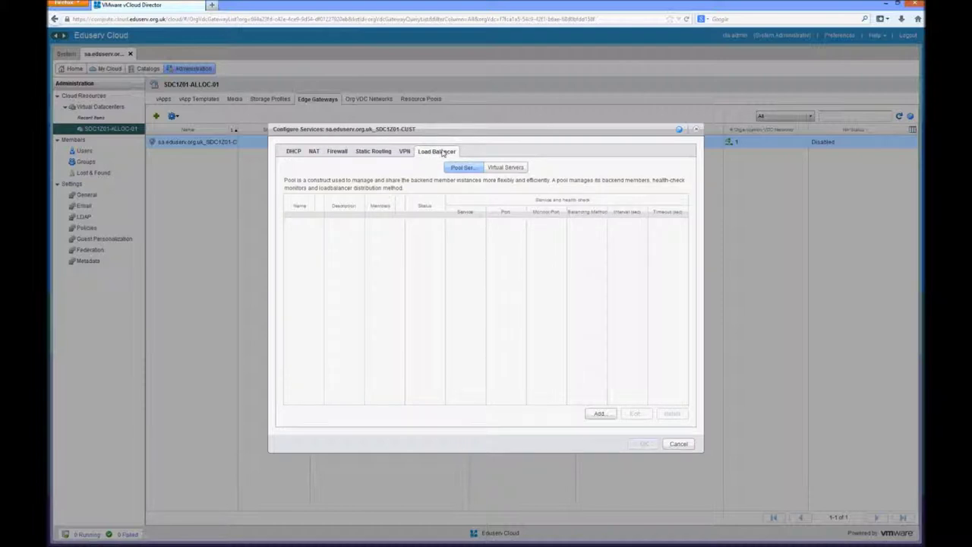
left_click(600, 414)
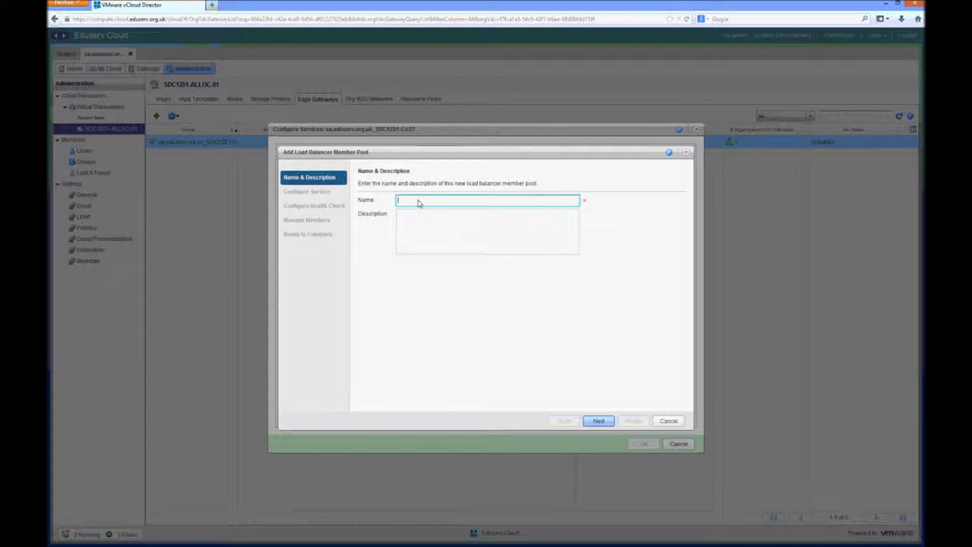
type("pool")
left_click(599, 421)
left_click(389, 213)
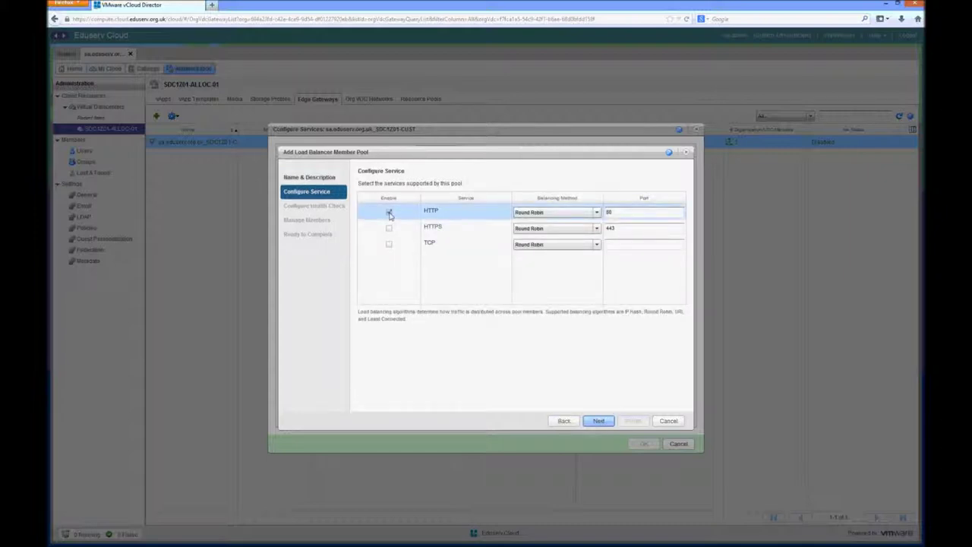
left_click(544, 215)
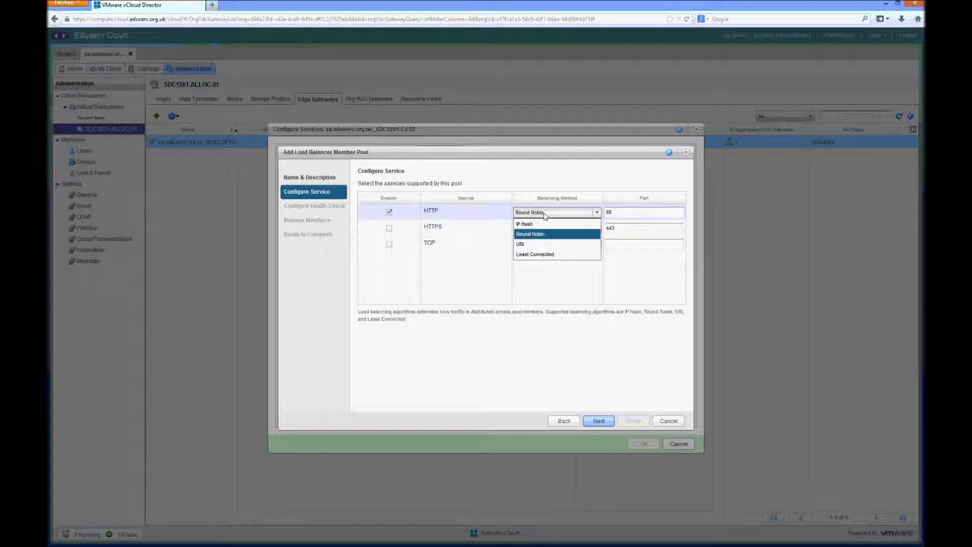
left_click(544, 234)
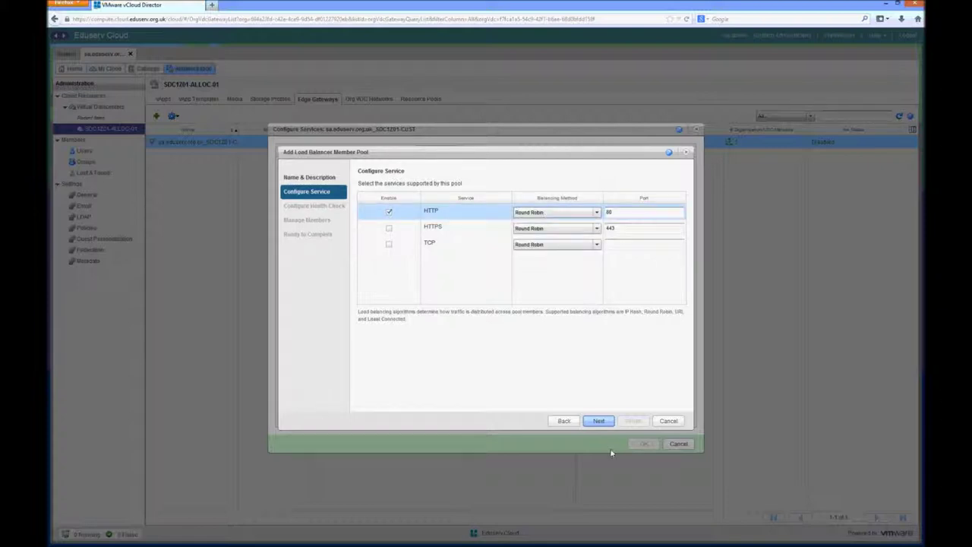
Step: Set the HTTP health check to monitor port 80 with interval, timeout and thresholds of 1
left_click(600, 422)
left_click(432, 214)
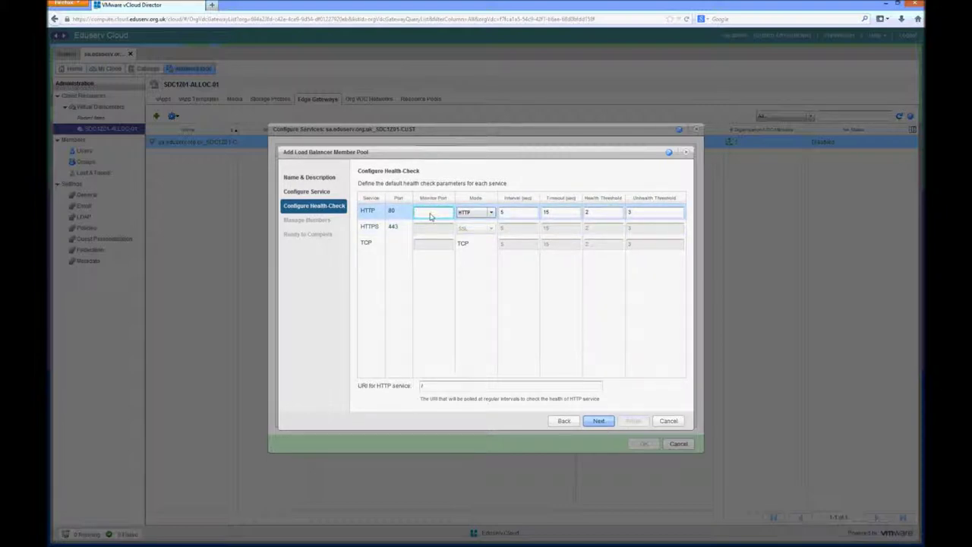
key("Tab")
key("Tab")
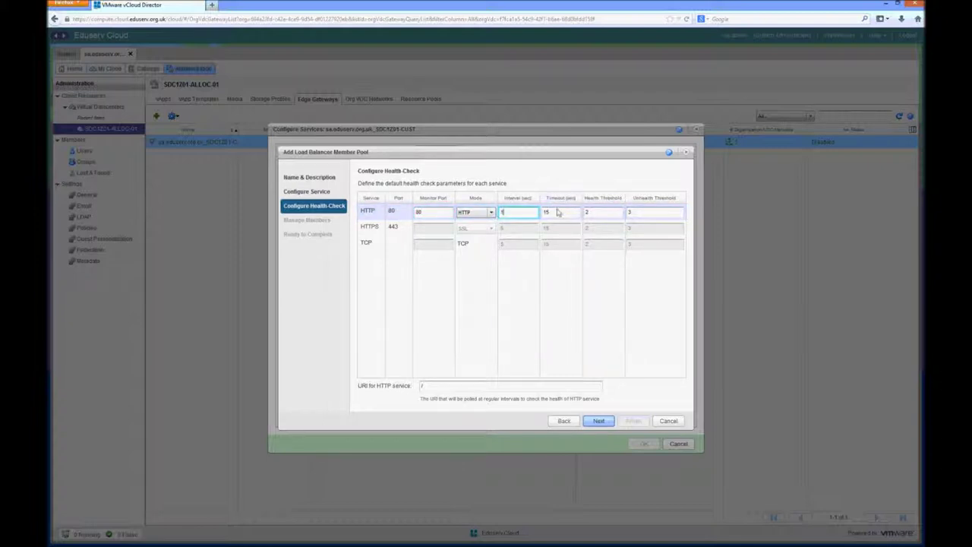
type("1")
key("Tab")
type("1")
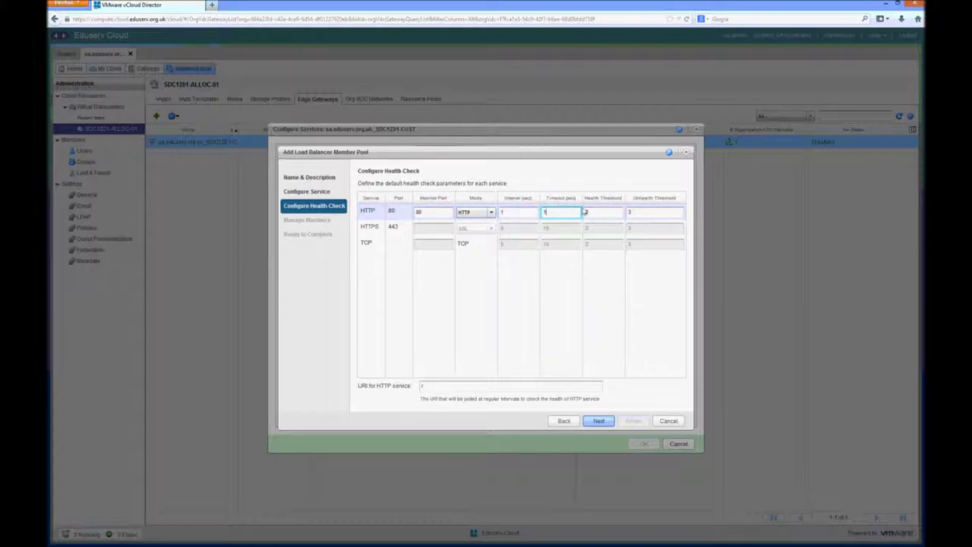
left_click(586, 212)
type("5")
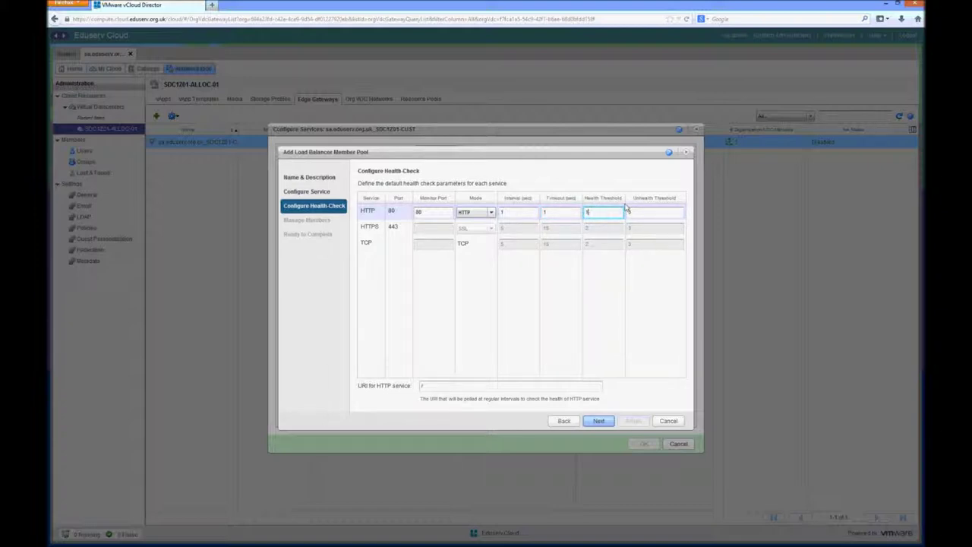
left_click(635, 213)
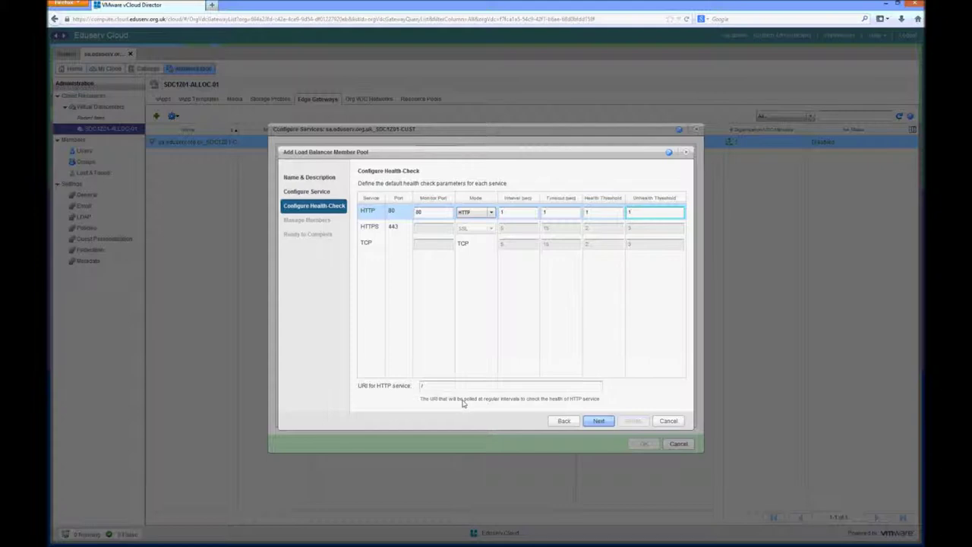
left_click(599, 422)
Step: Add pool member 192.168.3.2 with HTTP port 80 and monitor port 80
left_click(598, 399)
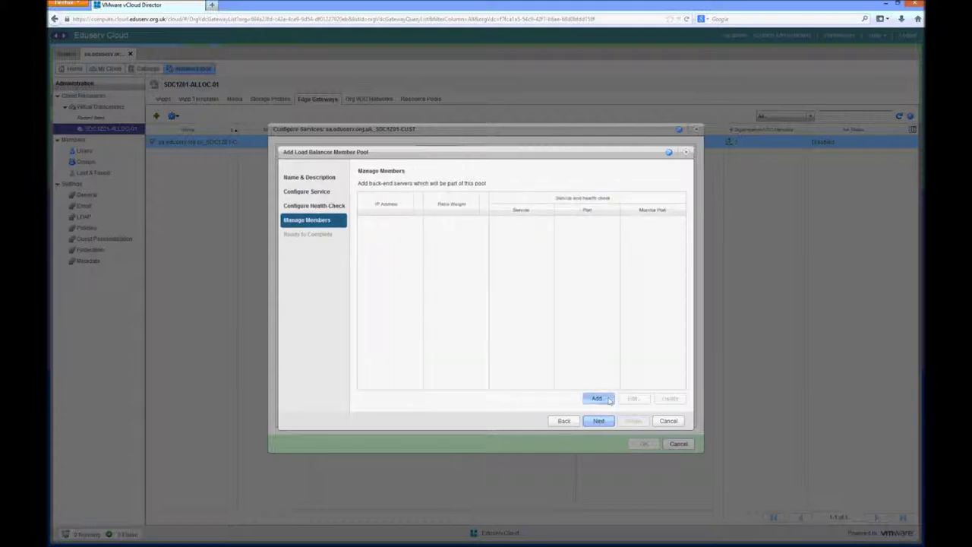
left_click(457, 233)
type("1")
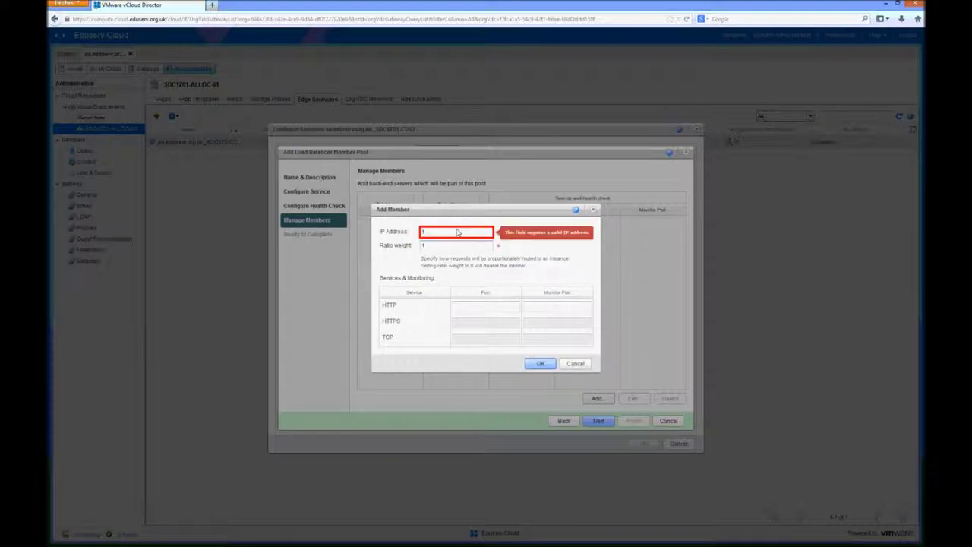
type("92.1")
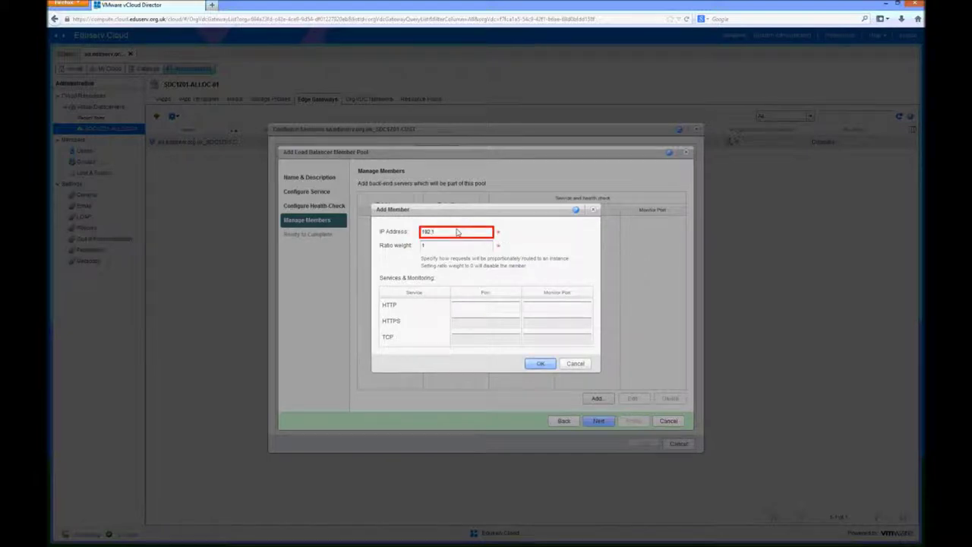
type("68.3.2")
left_click(477, 308)
type("80")
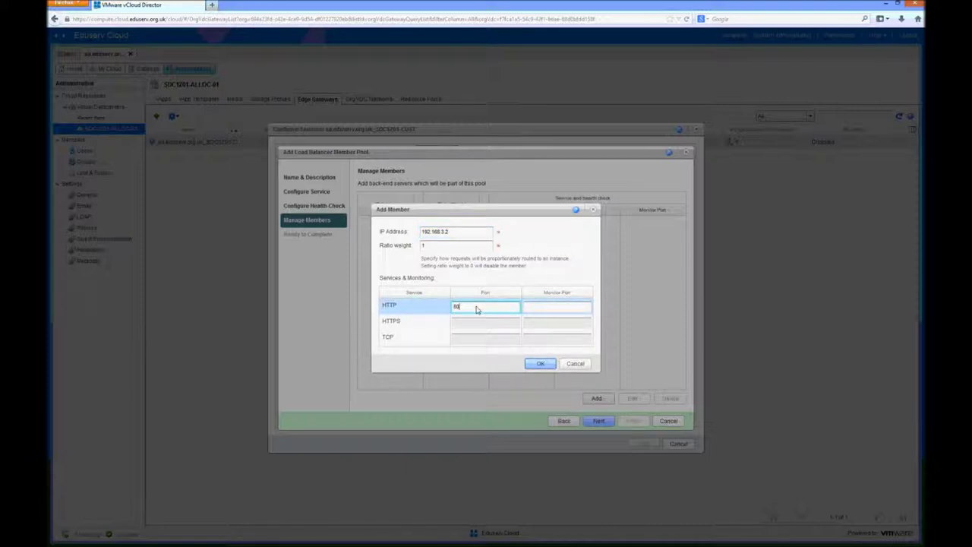
key("Tab")
type("80")
left_click(541, 365)
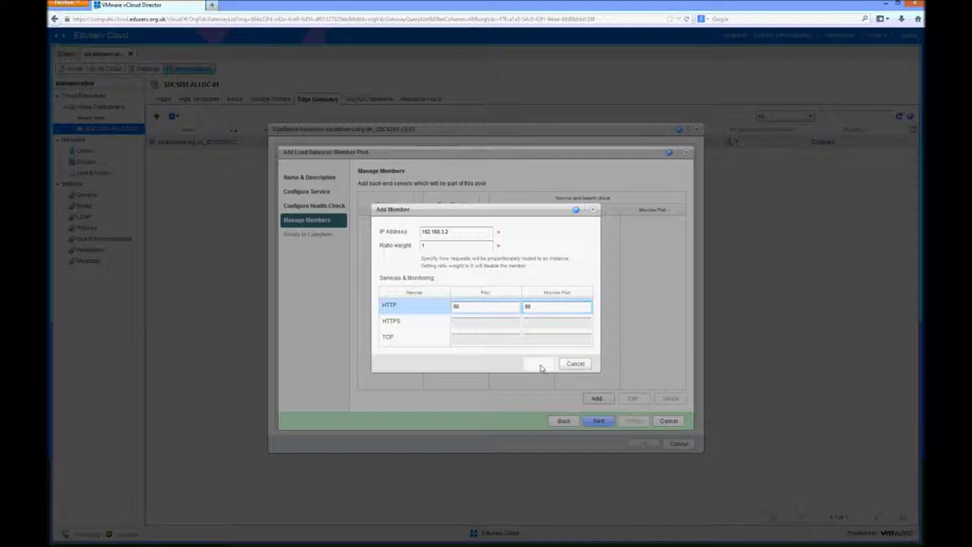
Step: Add second member 192.168.3.6 on HTTP port 80 and finish the two-member pool
left_click(597, 399)
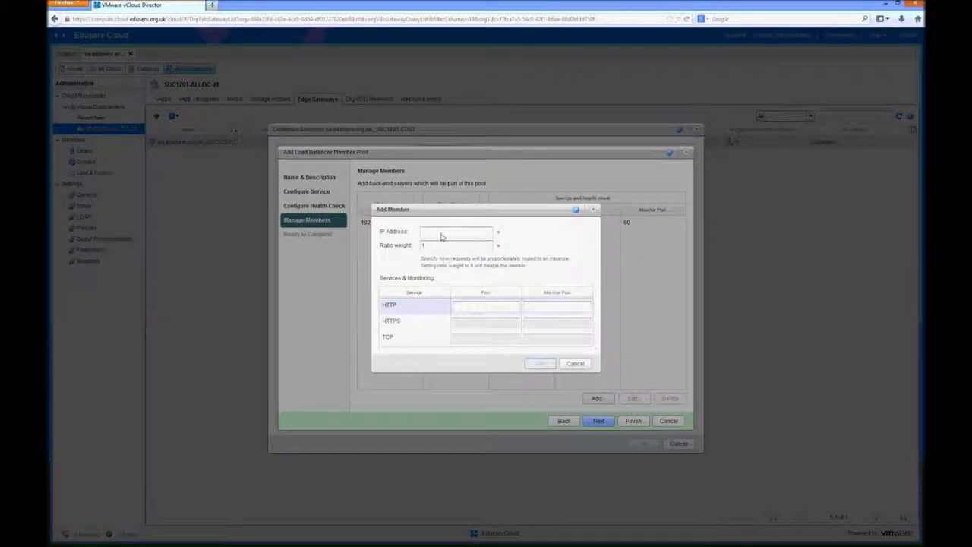
left_click(441, 234)
type("192")
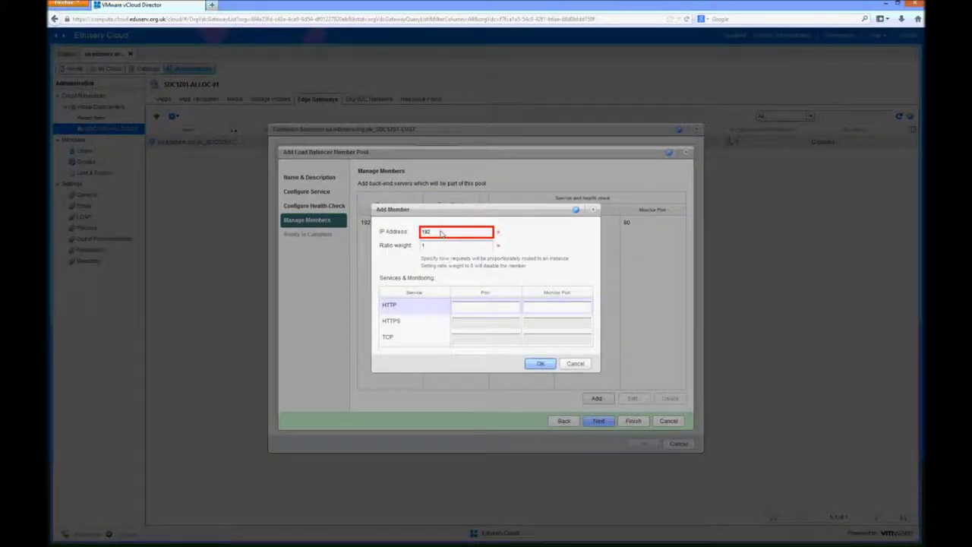
type(".168.3.6")
left_click(465, 308)
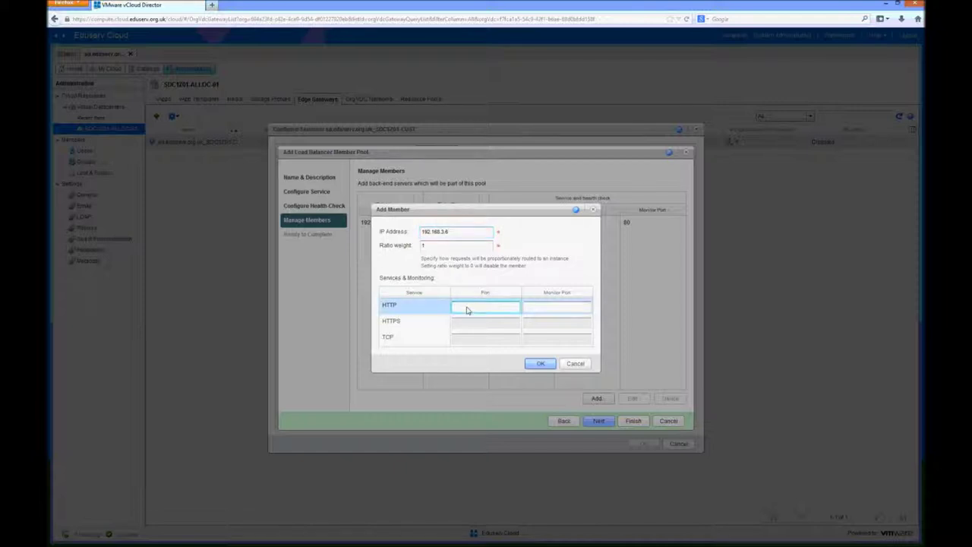
type("80")
key("Tab")
type("808")
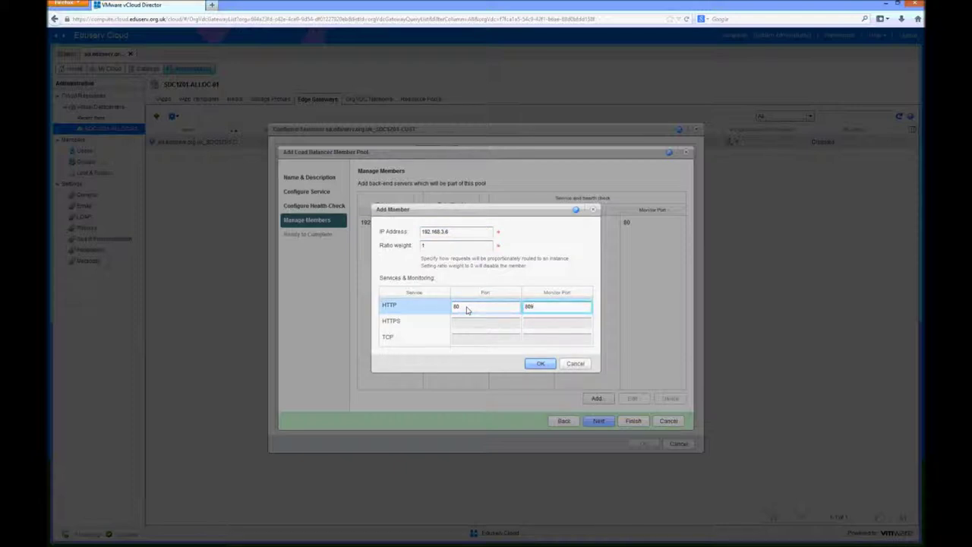
left_click(541, 364)
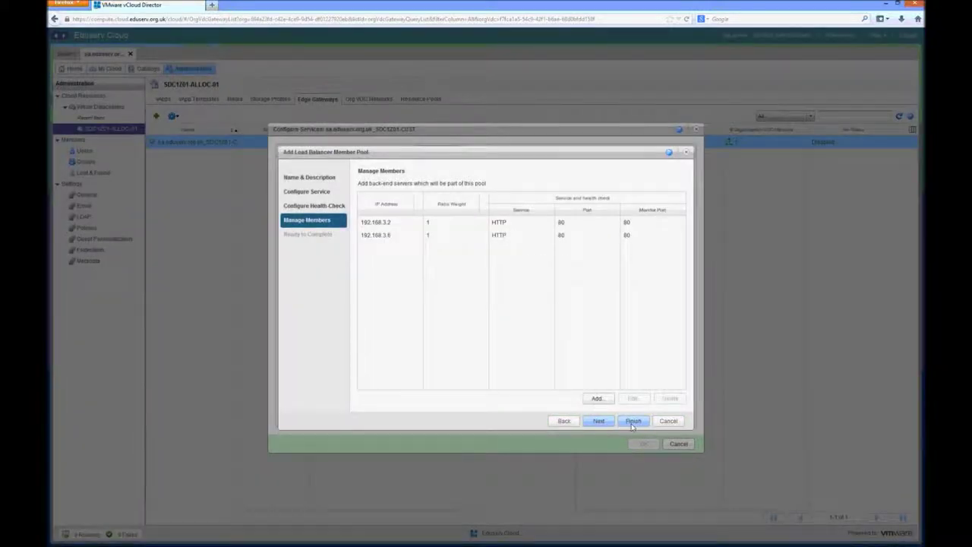
Step: Create virtual server 'balance' at 5.198.141.227 with HTTP enabled, served from the pool
left_click(634, 421)
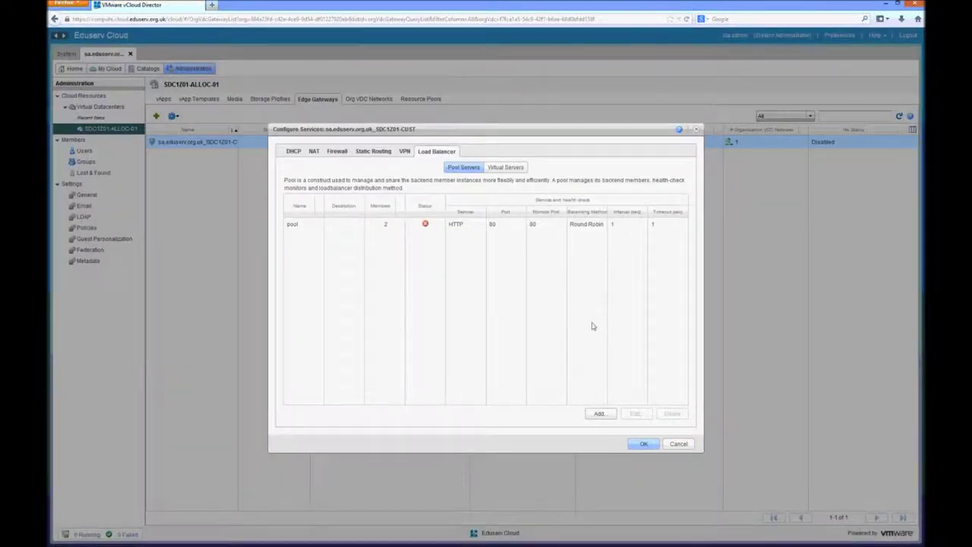
left_click(505, 167)
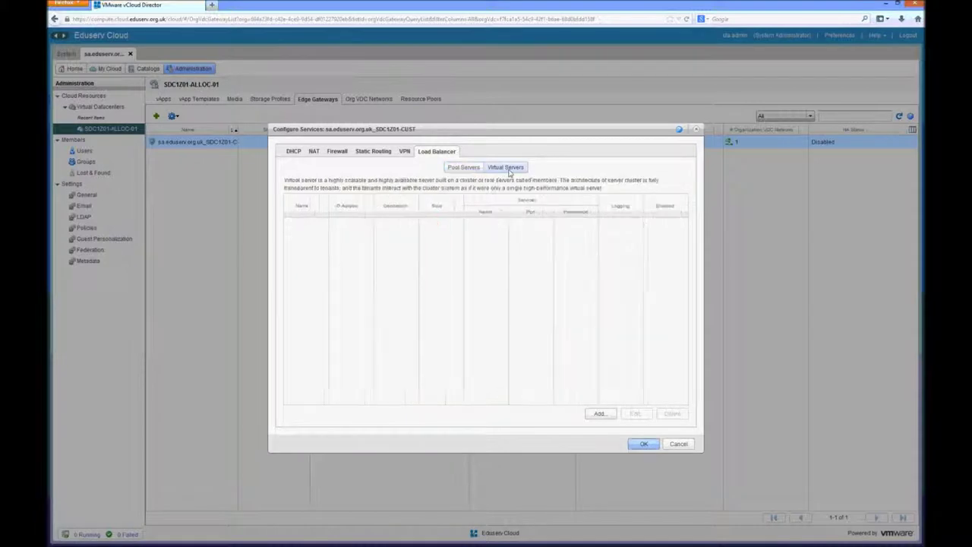
left_click(599, 413)
left_click(397, 153)
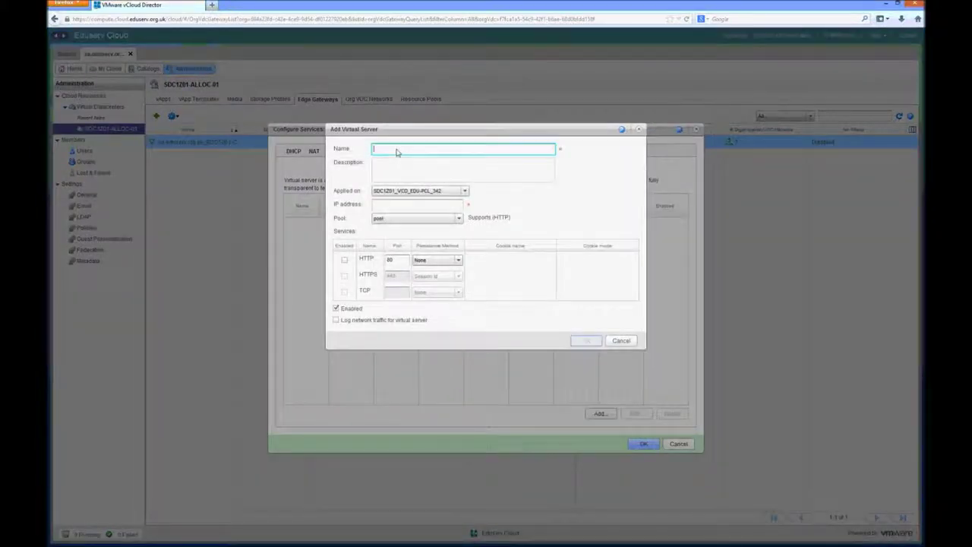
type("sa")
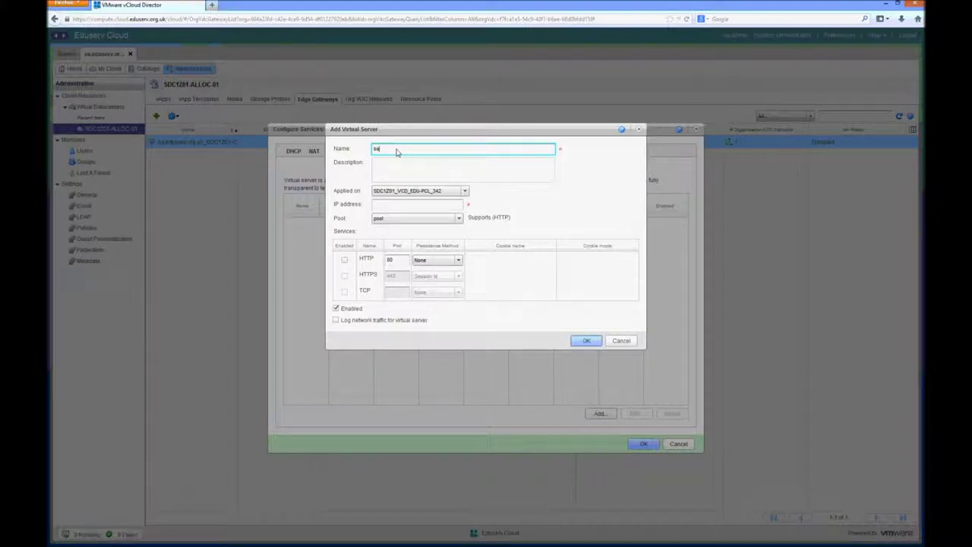
type("lance")
left_click(398, 207)
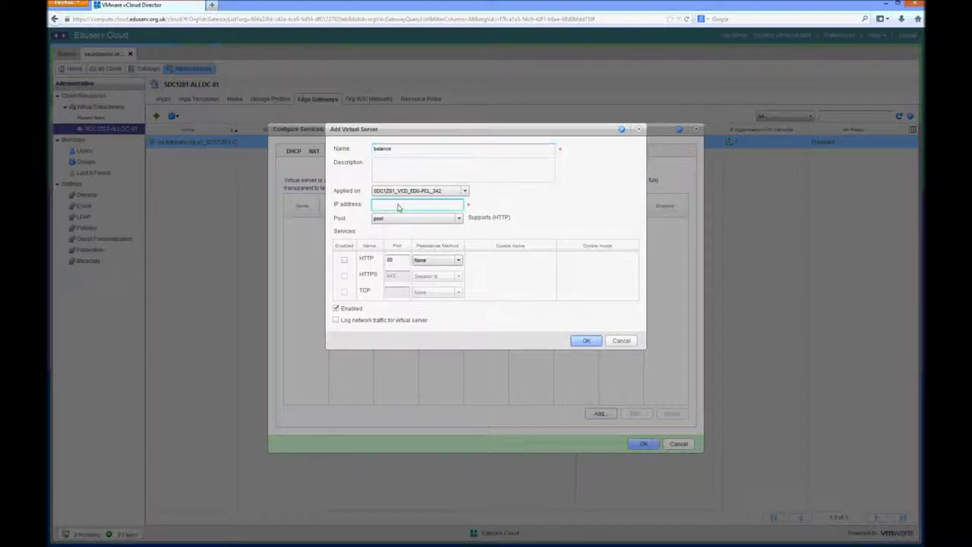
type("5.1")
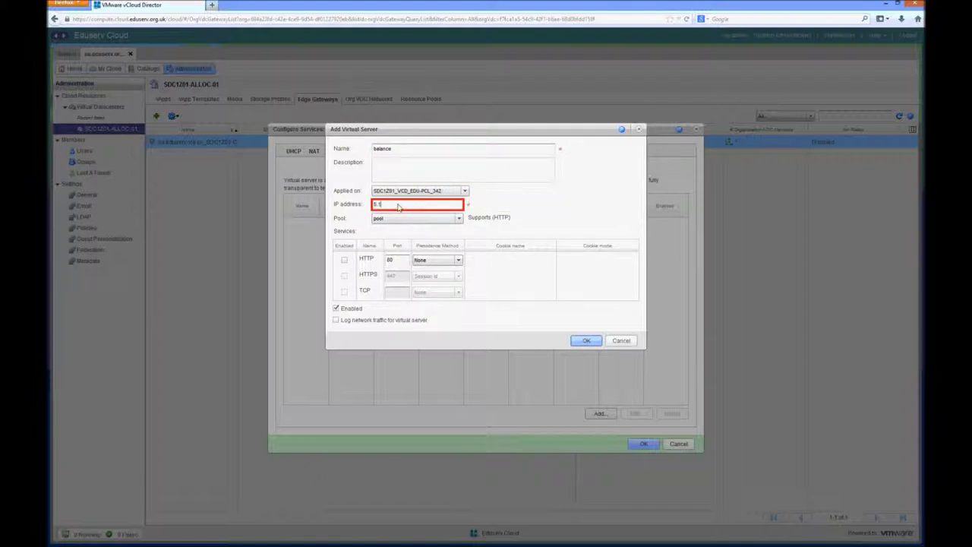
type("98.141.227")
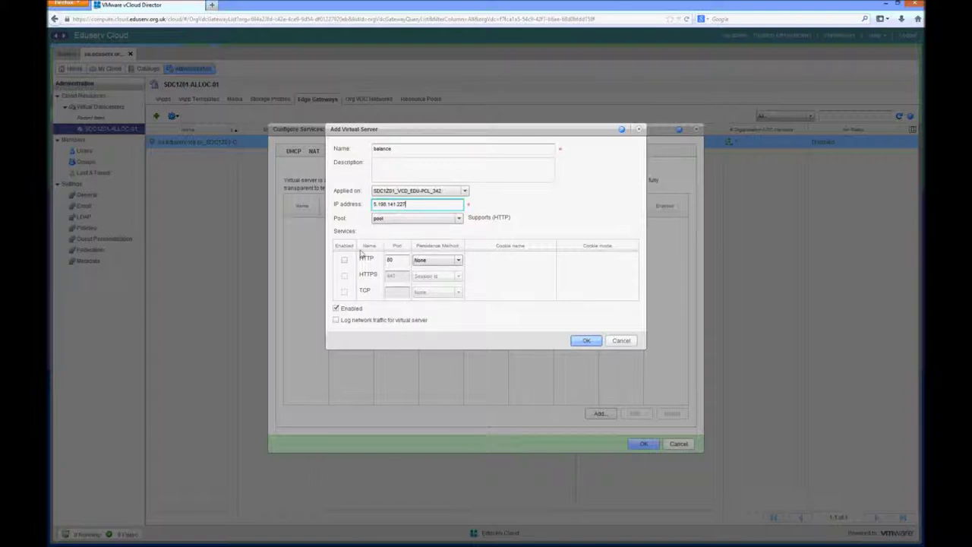
left_click(345, 261)
left_click(436, 263)
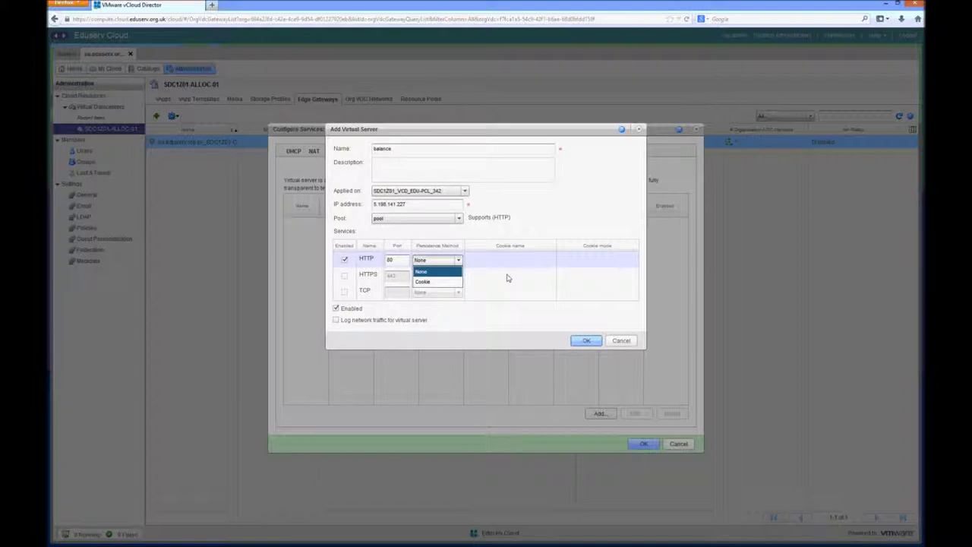
left_click(587, 341)
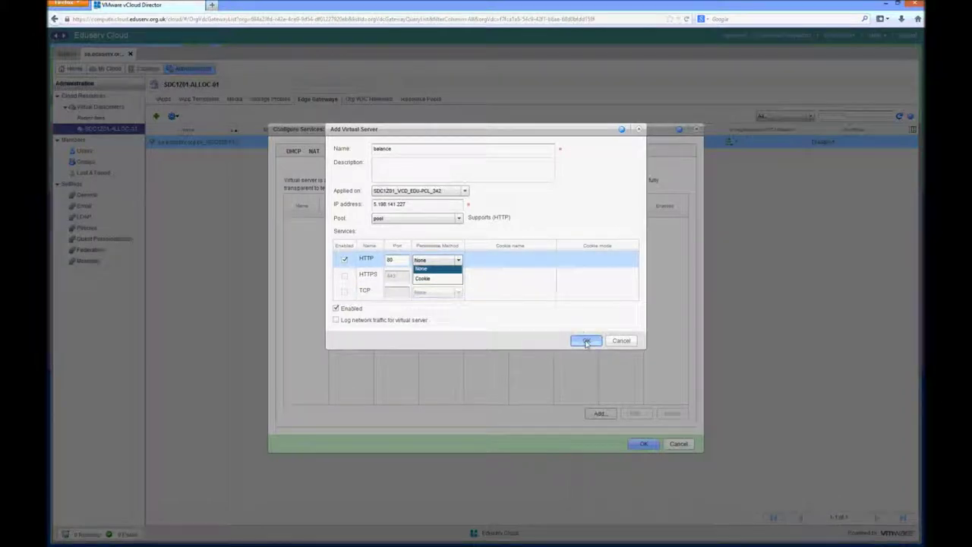
Step: Apply the load balancer settings to the edge gateway and wait until configuration completes
left_click(644, 445)
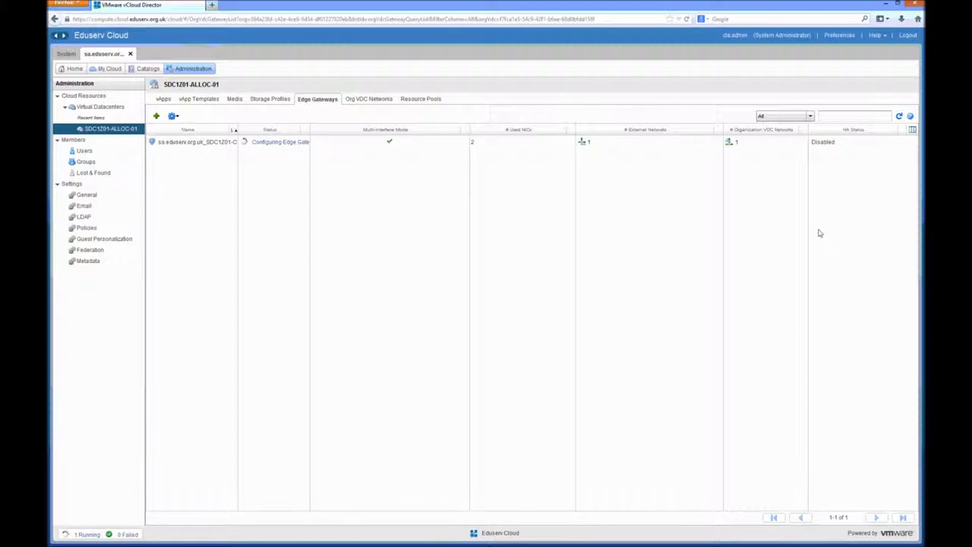
left_click(901, 116)
left_click(899, 116)
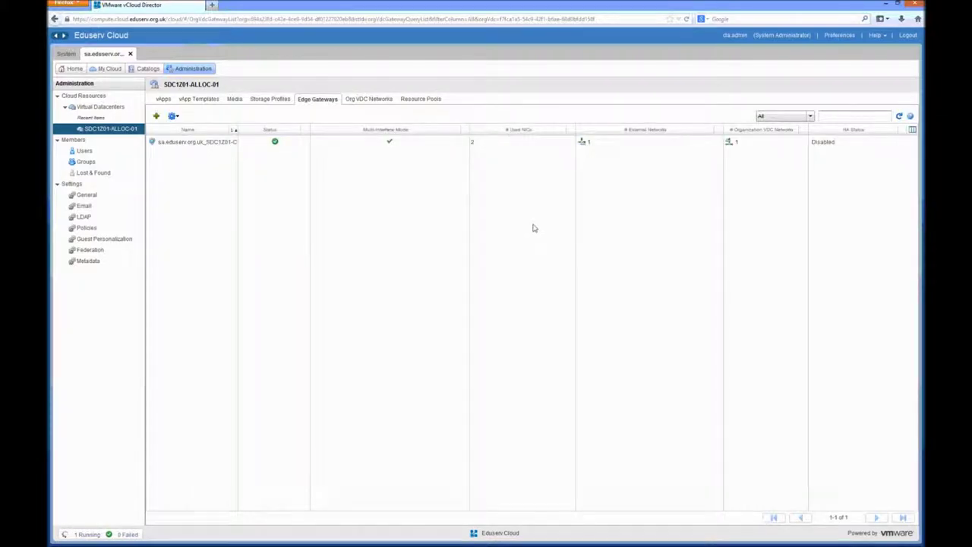
key("alt+Tab")
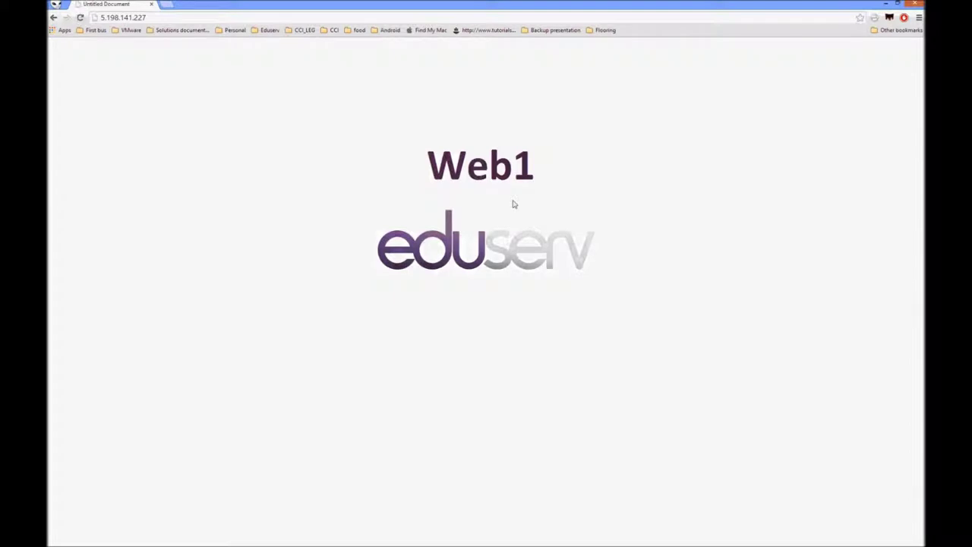
Step: Reload 5.198.141.227 to see the page alternate from Web1 to Web2
key("F5")
key("F5")
key("F5")
key("F5")
key("F5")
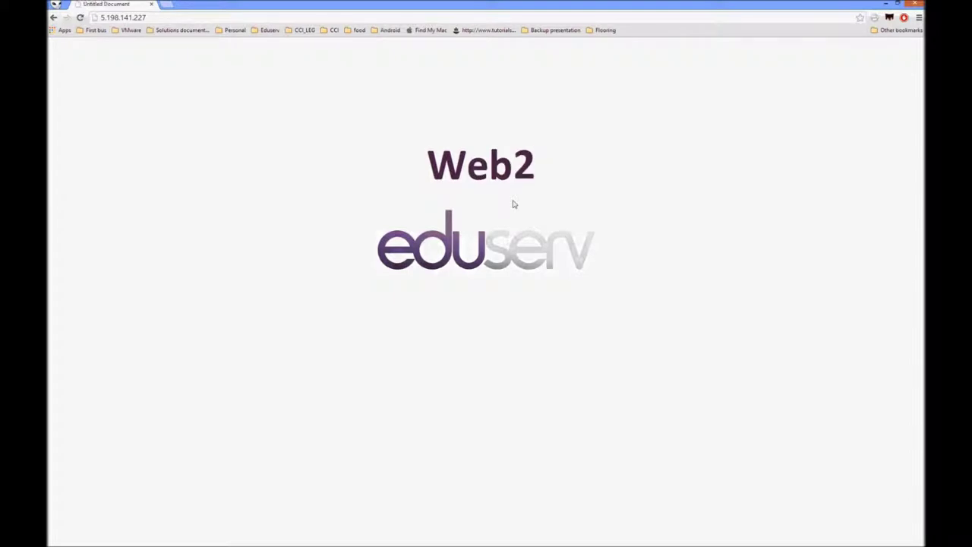
key("F5")
key("F5")
key("F5")
key("F5")
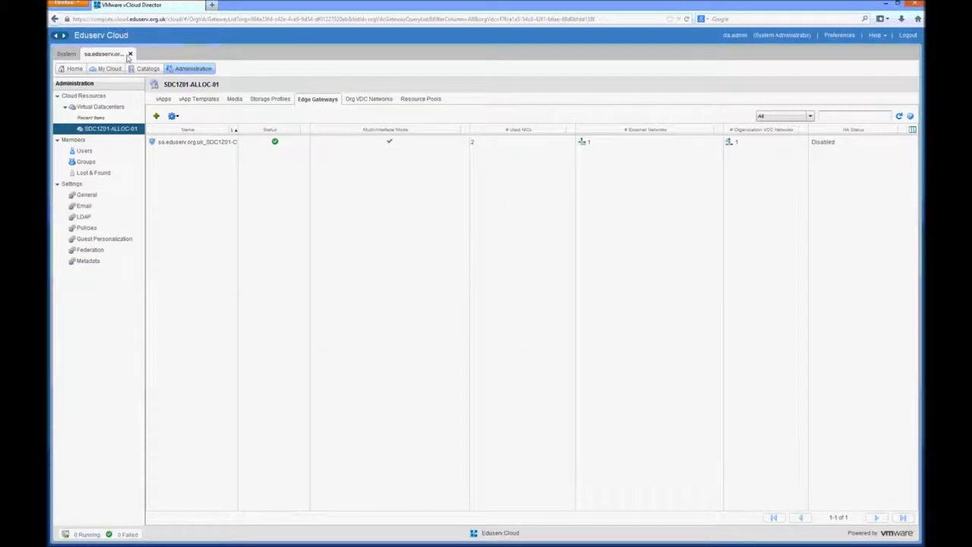
Step: Power off the web2 virtual machine and refresh until it shows Powered Off
left_click(109, 69)
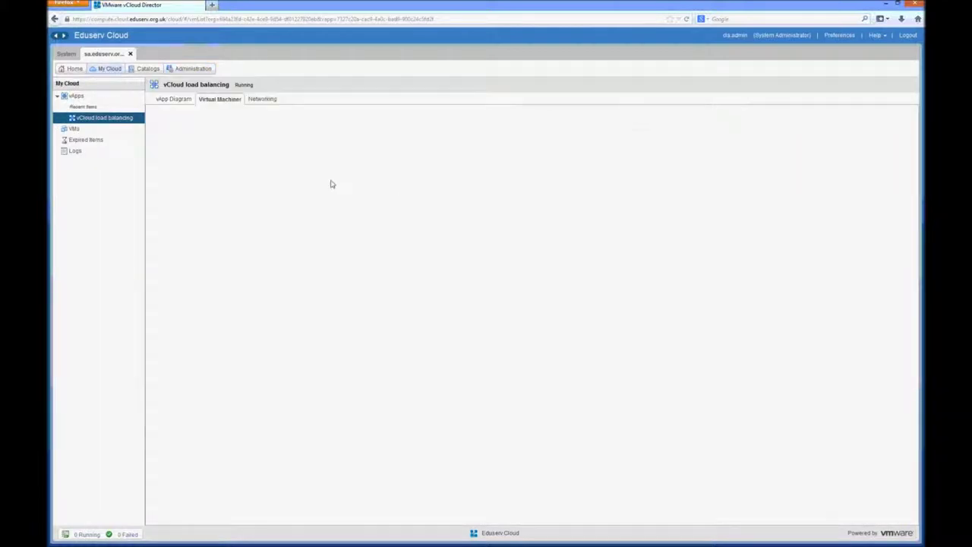
right_click(312, 185)
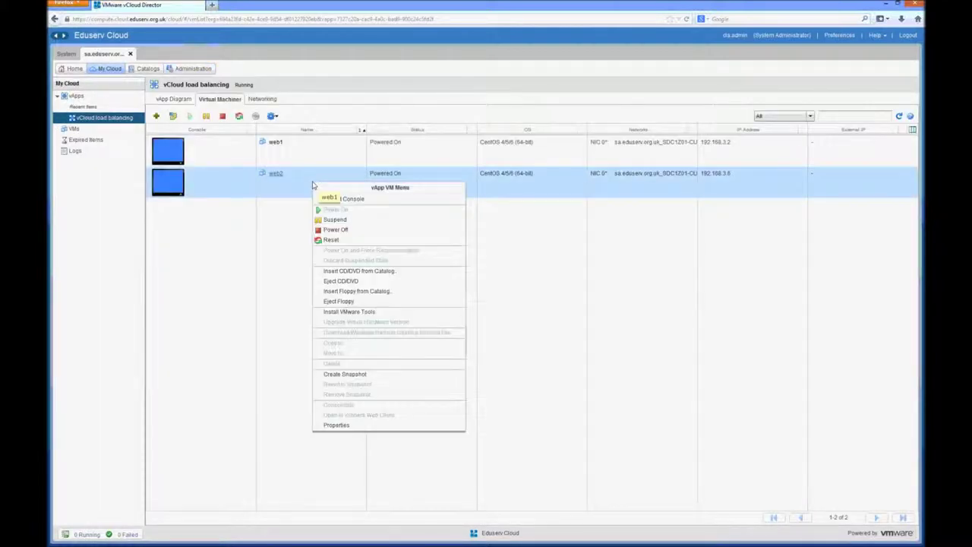
left_click(332, 230)
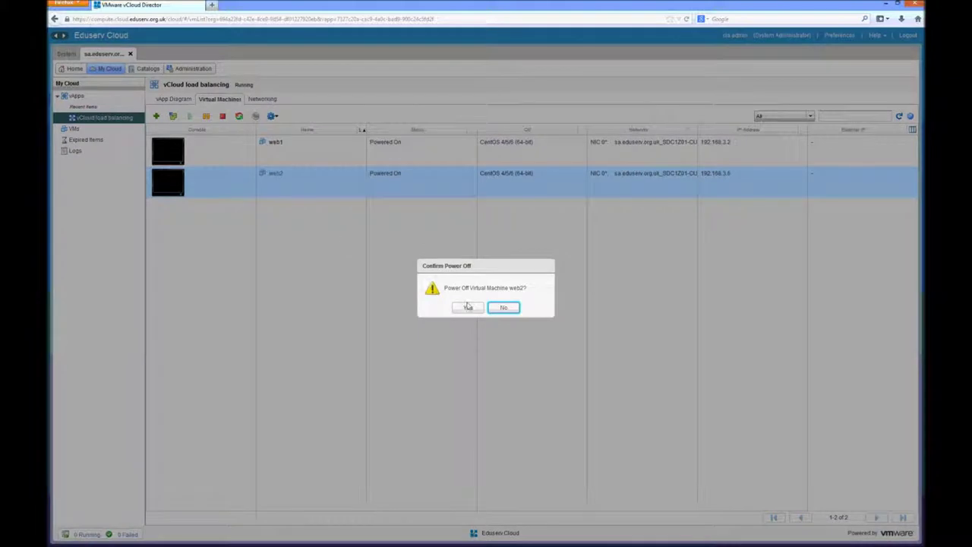
left_click(468, 307)
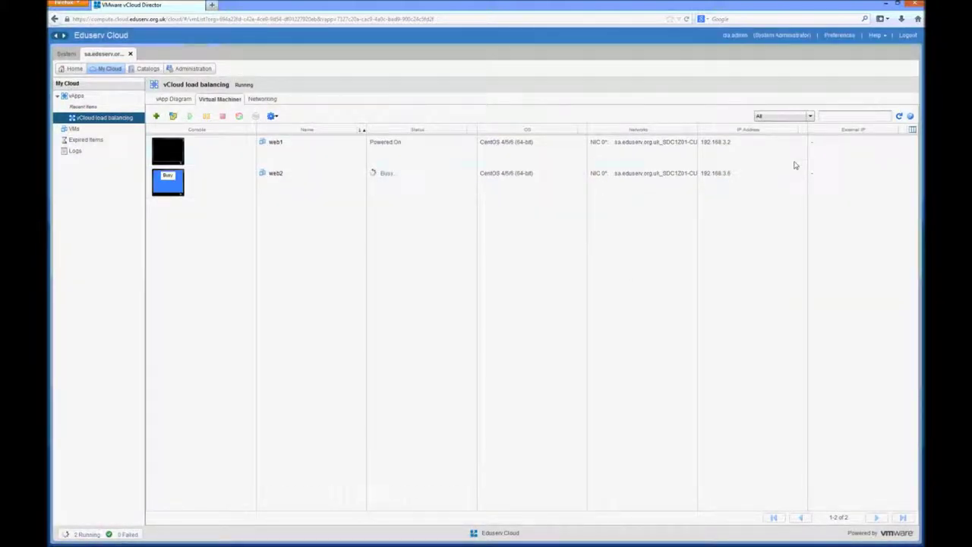
left_click(899, 117)
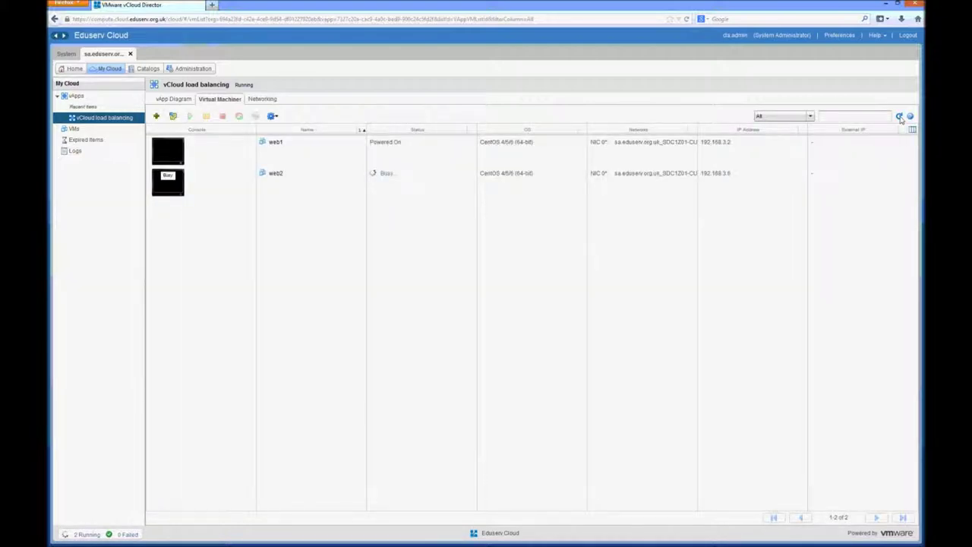
left_click(900, 117)
Step: Reload 5.198.141.227 in Chrome several times to confirm only Web1 answers
key("alt+Tab")
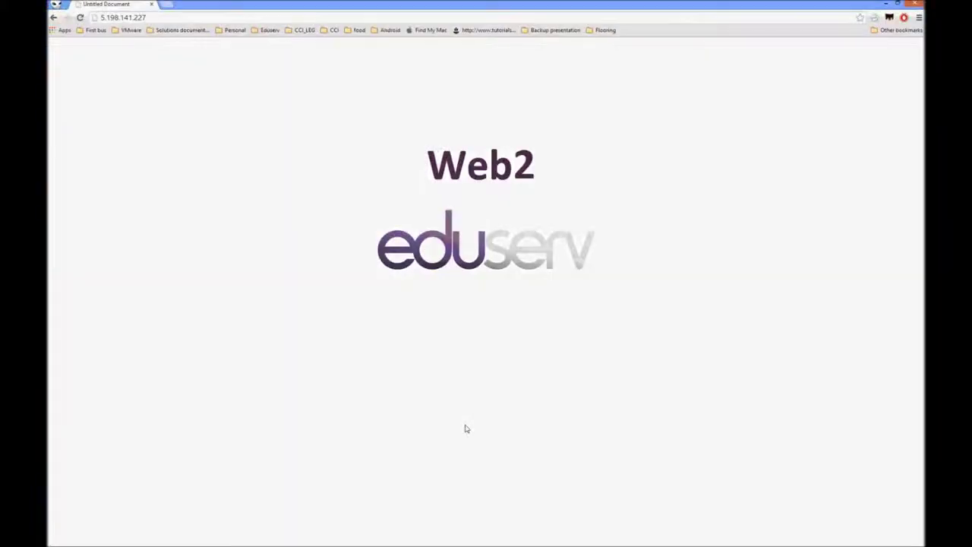
key("F5")
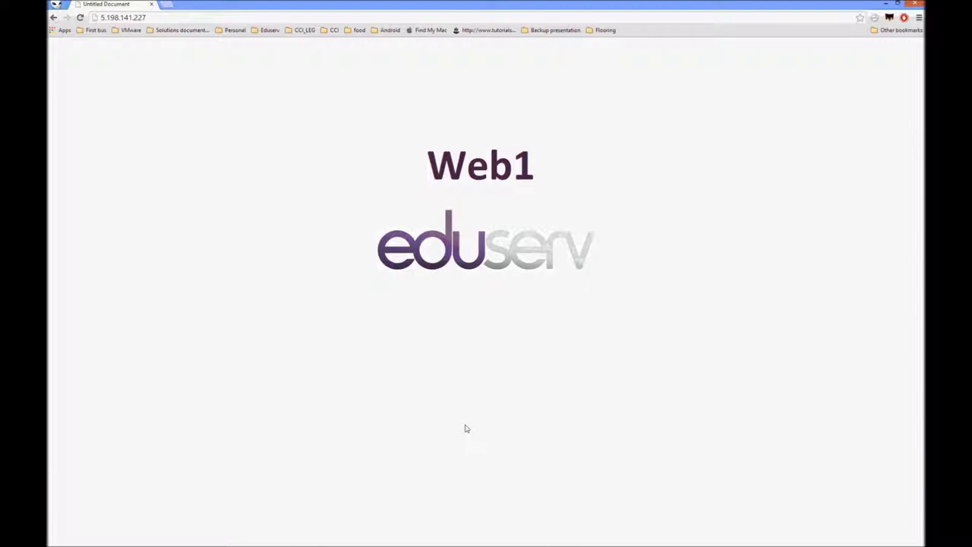
key("F5")
key("F5")
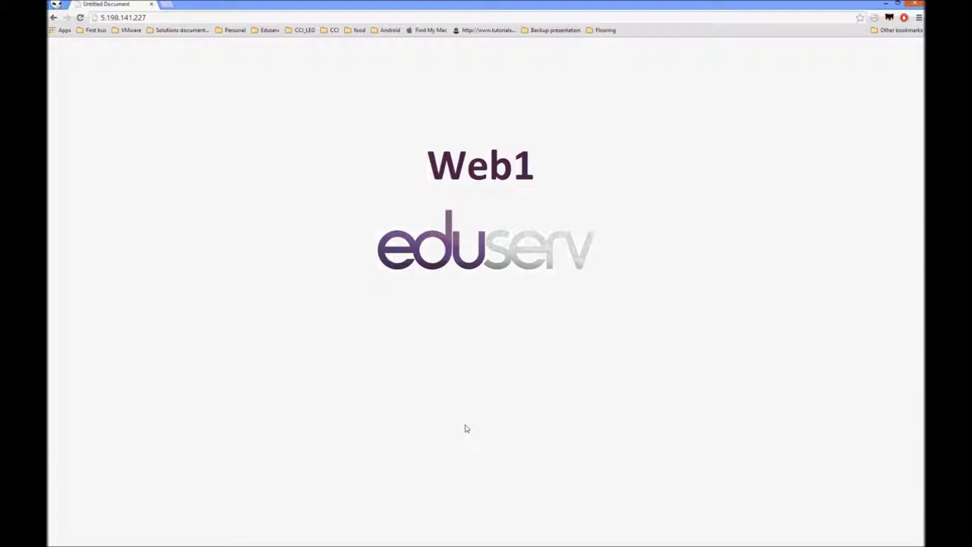